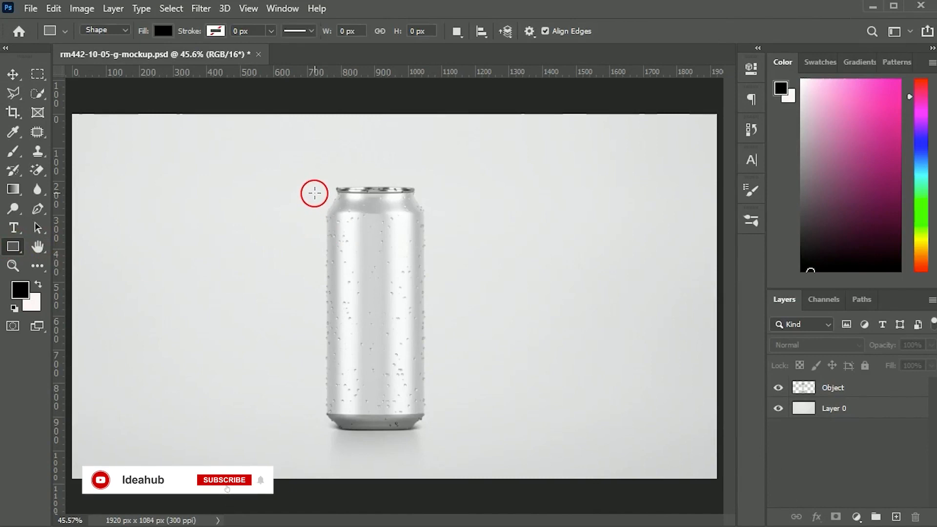
Draw a black rectangle of about 323 by 737 px covering the whole can
left_click_drag(315, 187, 426, 433)
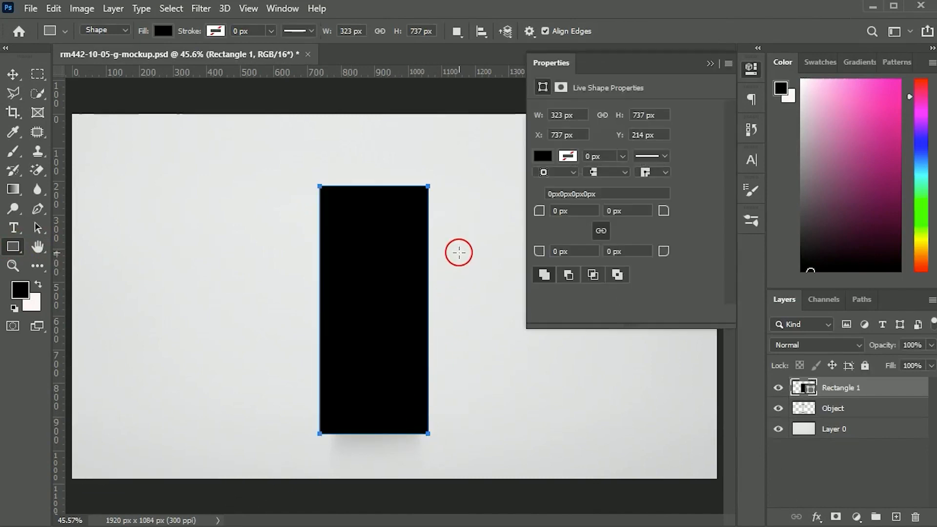
key("v")
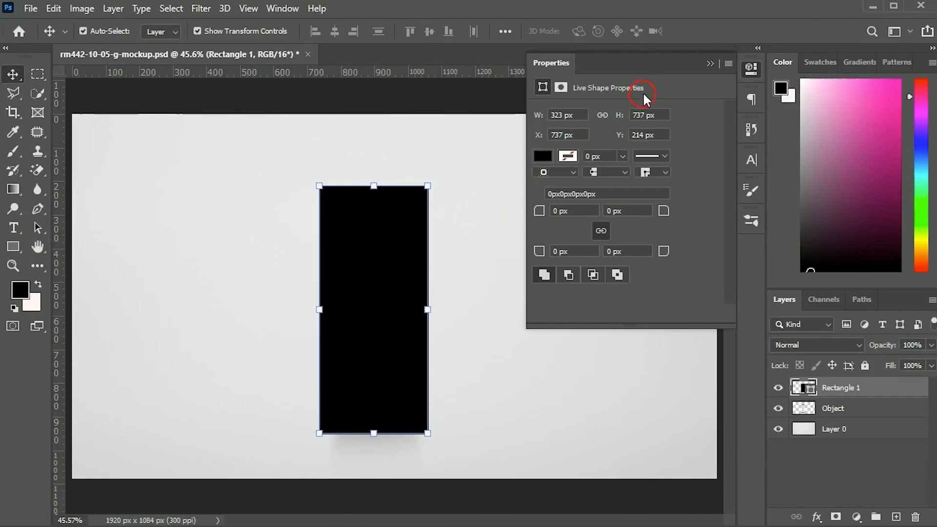
left_click(710, 64)
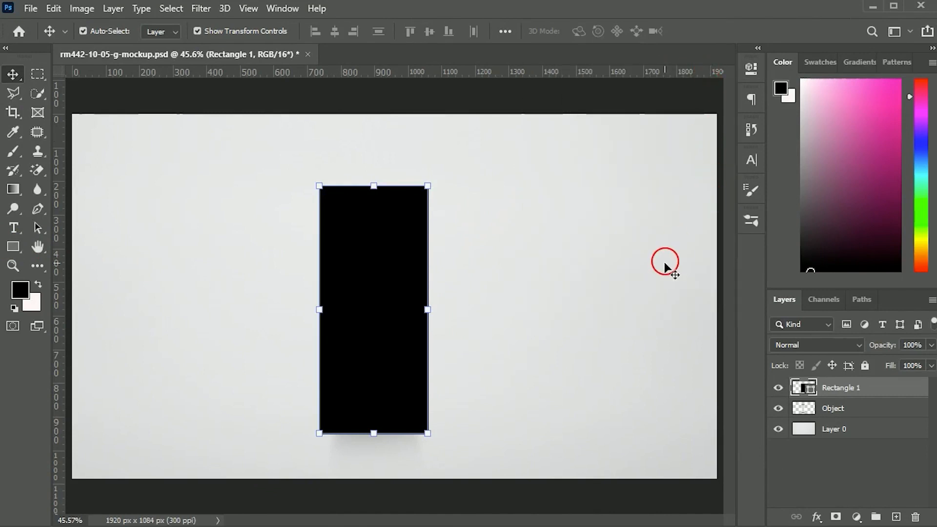
Convert the Rectangle 1 layer to a smart object and clip it to the can's Object layer
right_click(832, 398)
left_click(692, 146)
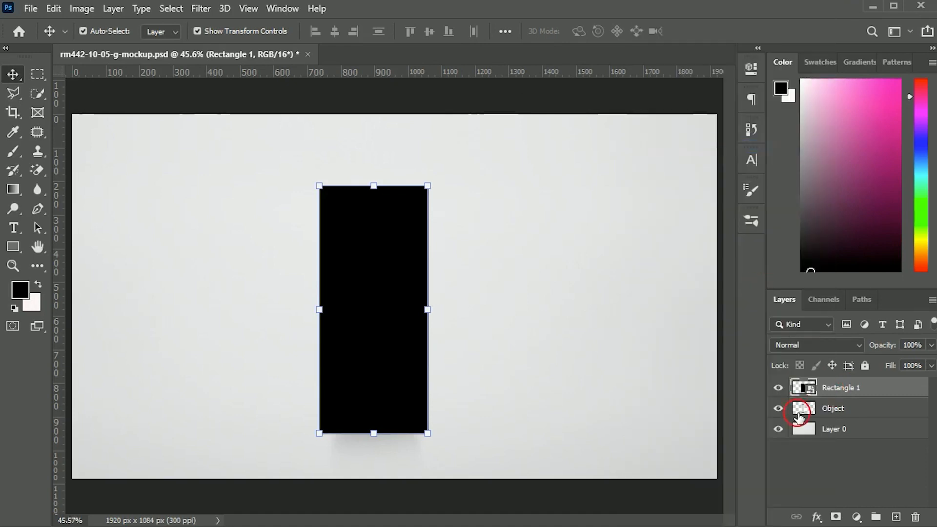
right_click(870, 391)
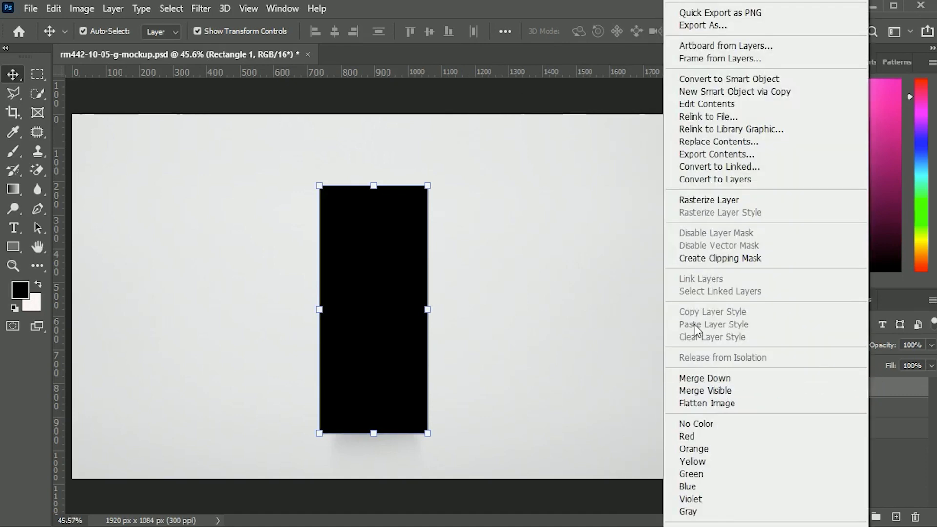
left_click(705, 260)
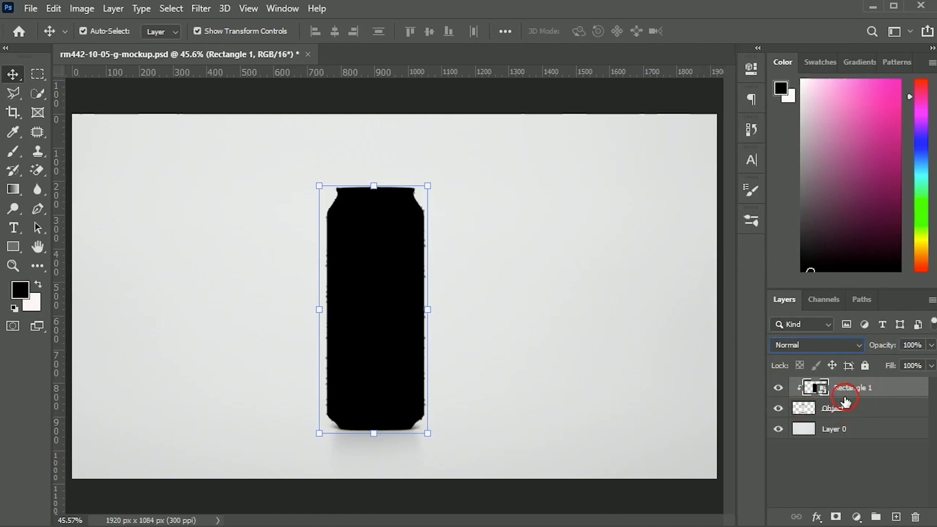
Open the Rectangle 1 smart object's contents and place the blank-invitation-card-template-with-theme-strawberry-splashes-drink image as embedded
double_click(822, 389)
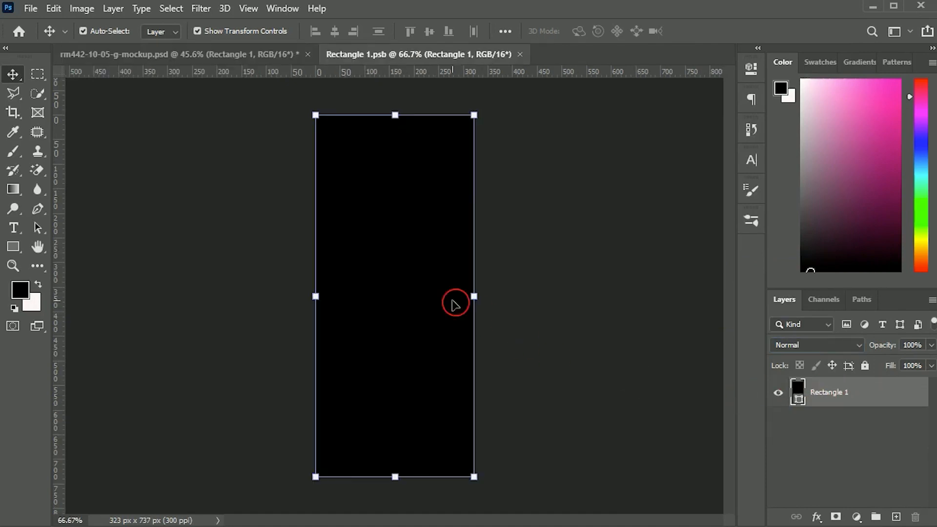
left_click(31, 9)
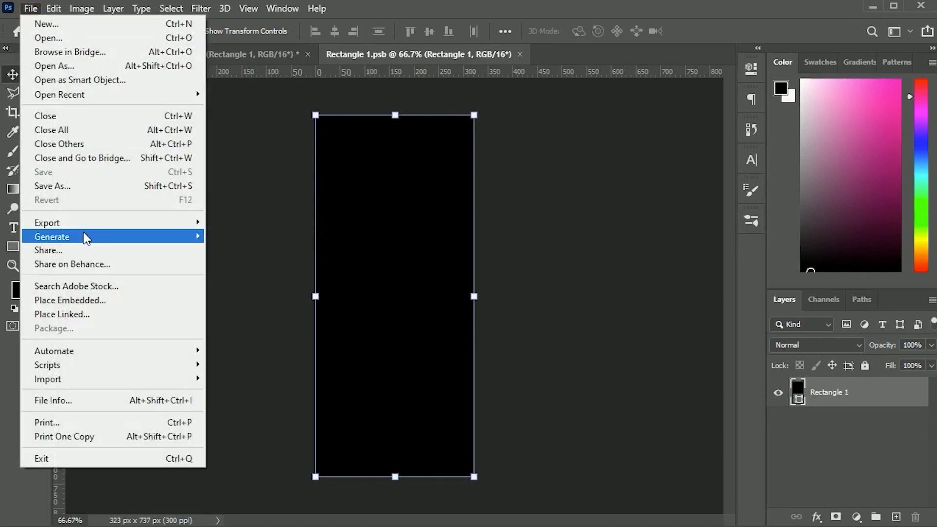
left_click(142, 302)
left_click(248, 171)
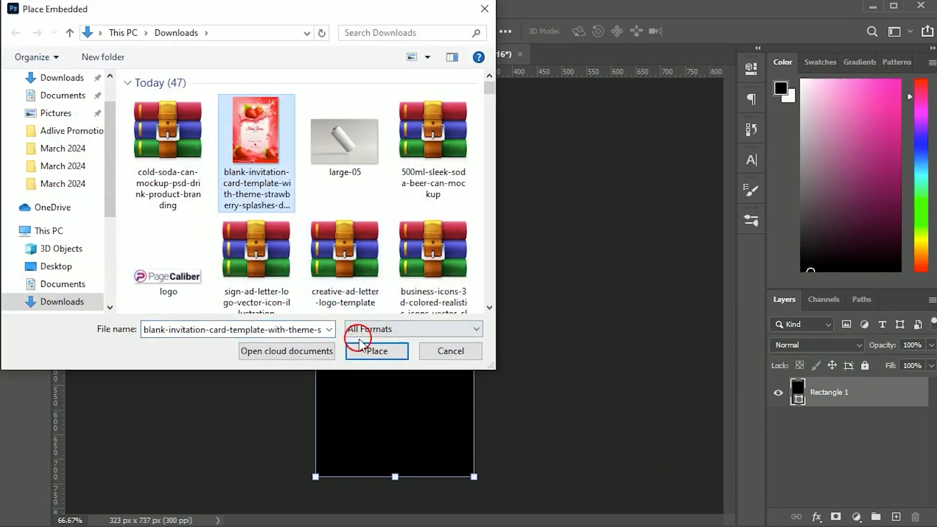
left_click(370, 351)
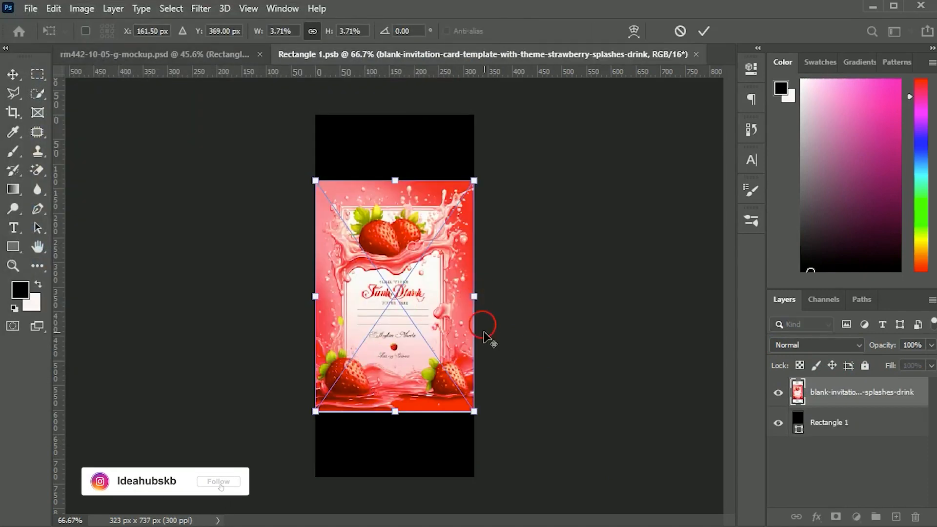
Enlarge the strawberry artwork to cover the black rectangle, save the smart object, and return to the mockup document
left_click_drag(475, 413, 511, 500)
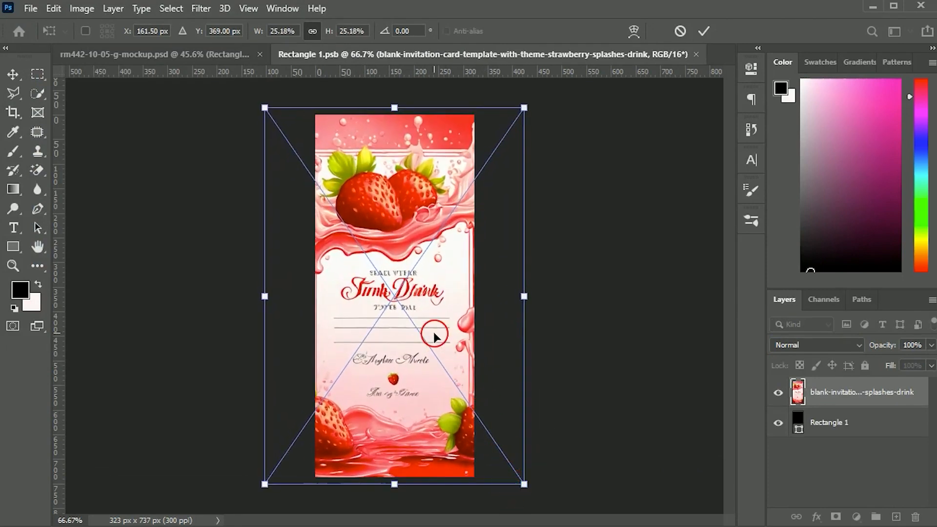
left_click_drag(525, 299, 518, 296)
key("Return")
key("ctrl+s")
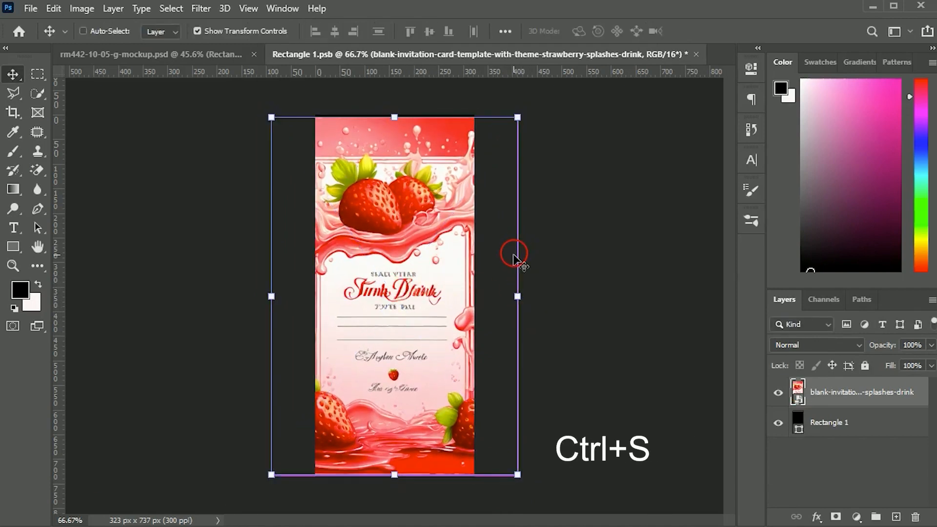
left_click(138, 54)
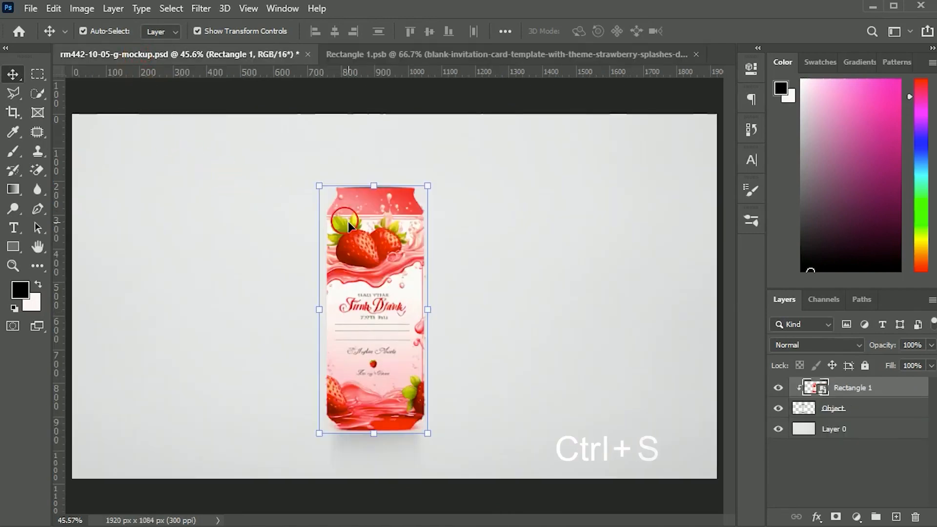
Set the Rectangle 1 layer's blend mode to Multiply and deselect it
left_click(794, 346)
left_click(787, 254)
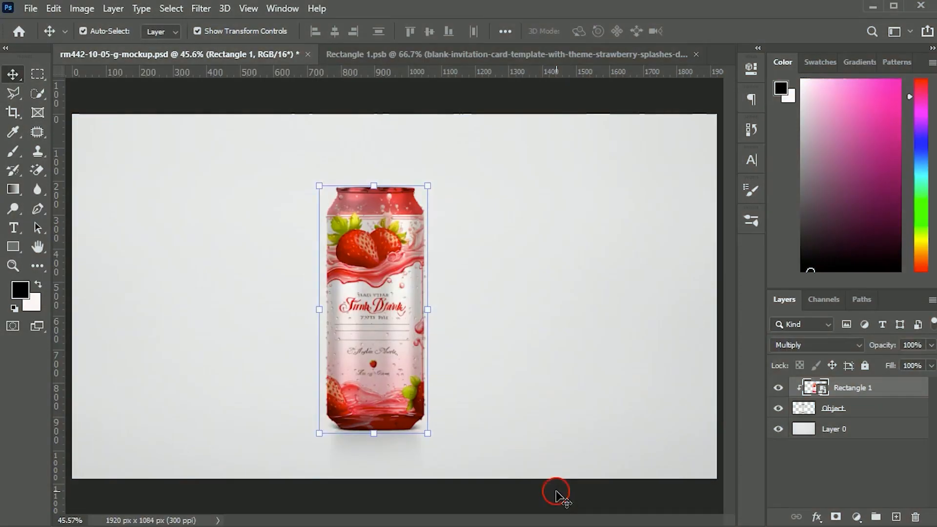
left_click(441, 383)
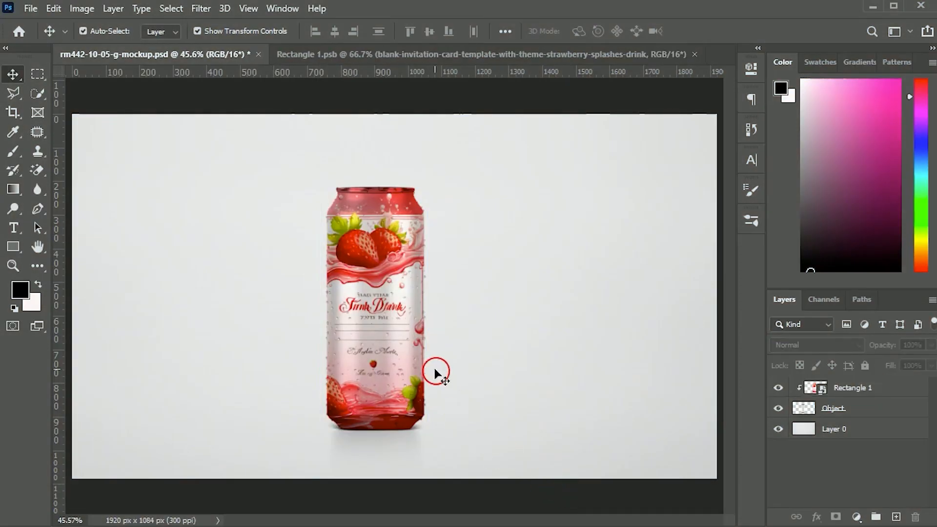
In Rectangle 1's blending options, split the Blend If black slider for This Layer to 0 / 45
key("ctrl+minus")
key("ctrl+plus")
key("ctrl+plus")
key("ctrl+plus")
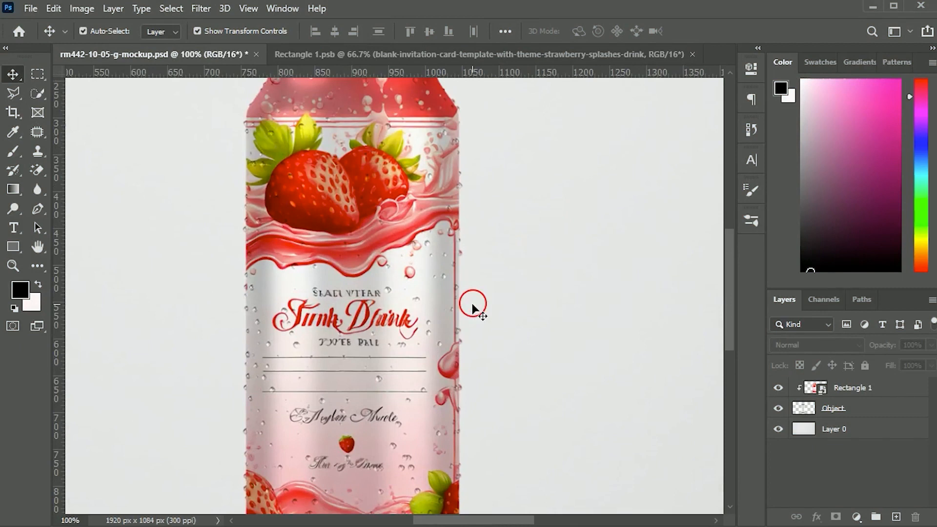
key("ctrl+minus")
left_click_drag(428, 339, 260, 346)
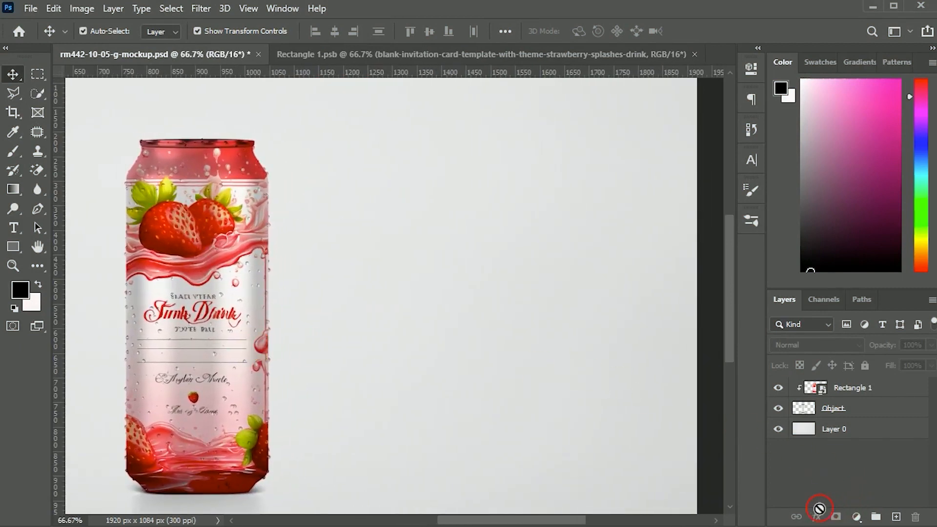
left_click(846, 390)
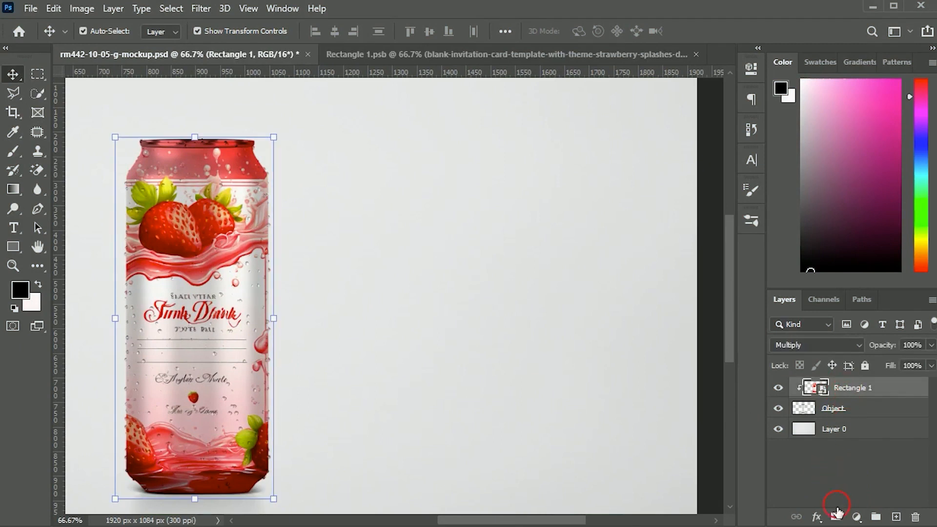
left_click(818, 517)
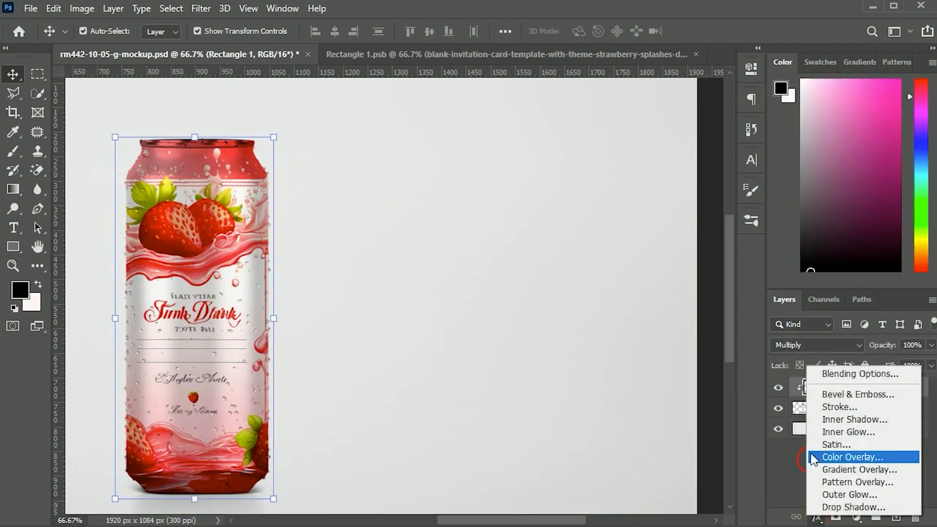
left_click(817, 373)
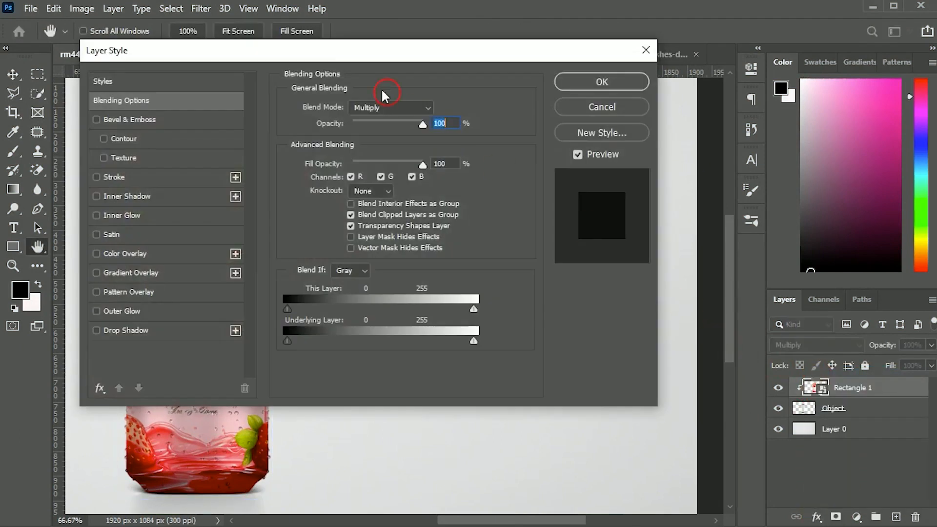
left_click_drag(339, 59, 515, 132)
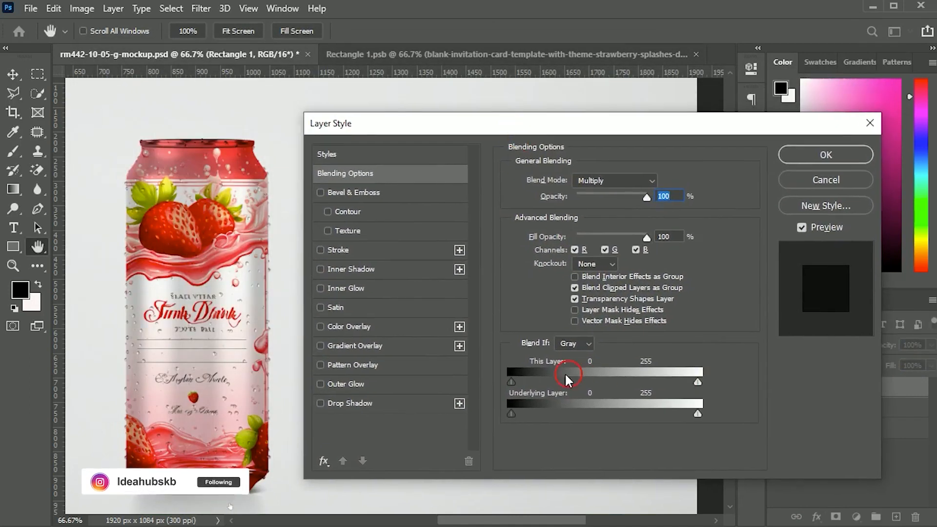
left_click_drag(516, 381, 547, 376)
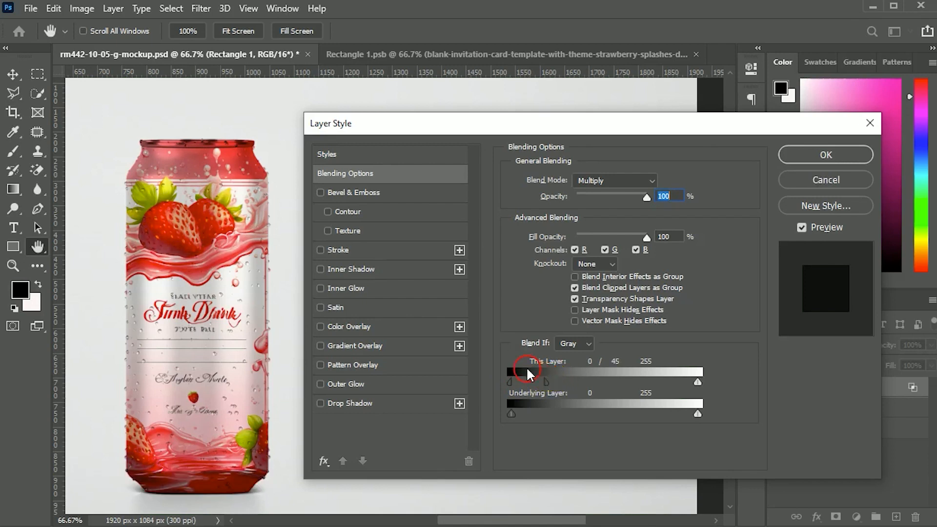
left_click(818, 158)
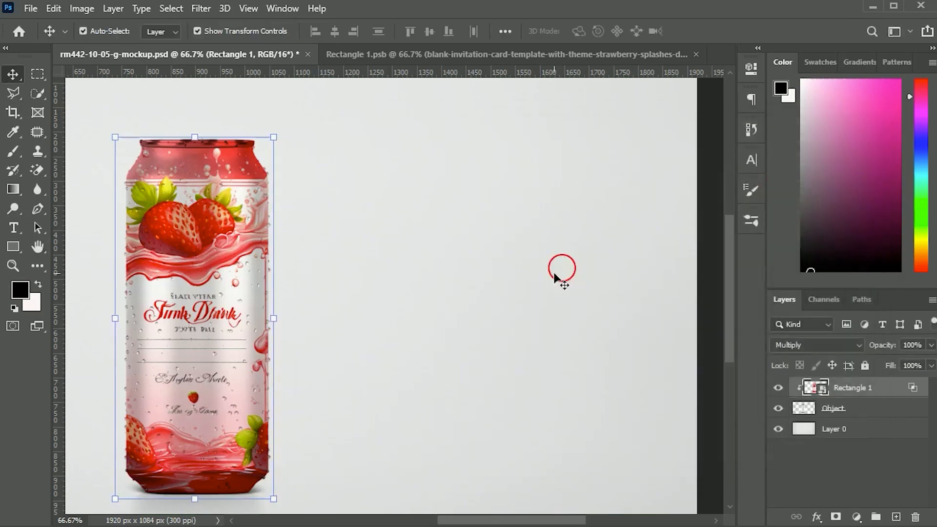
Add a layer mask to the Rectangle 1 layer
key("ctrl+0")
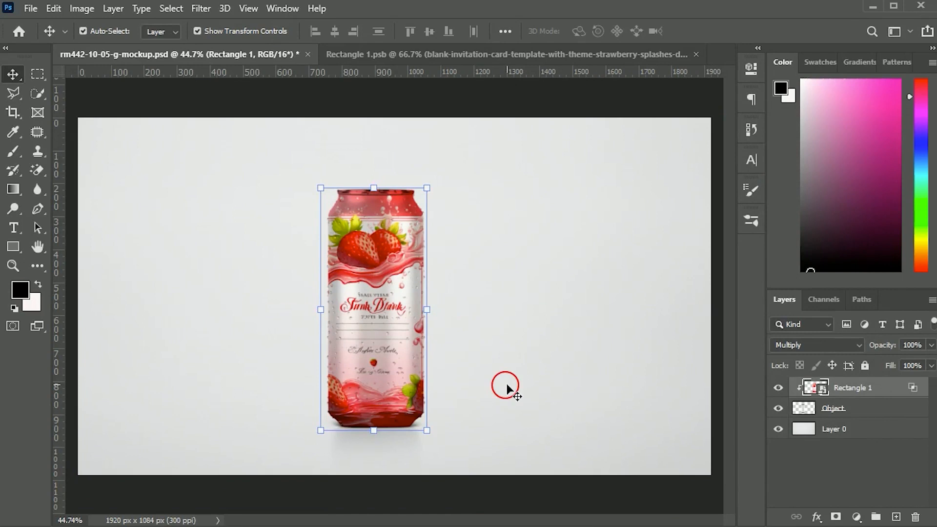
key("ctrl+plus")
key("ctrl+plus")
key("ctrl+plus")
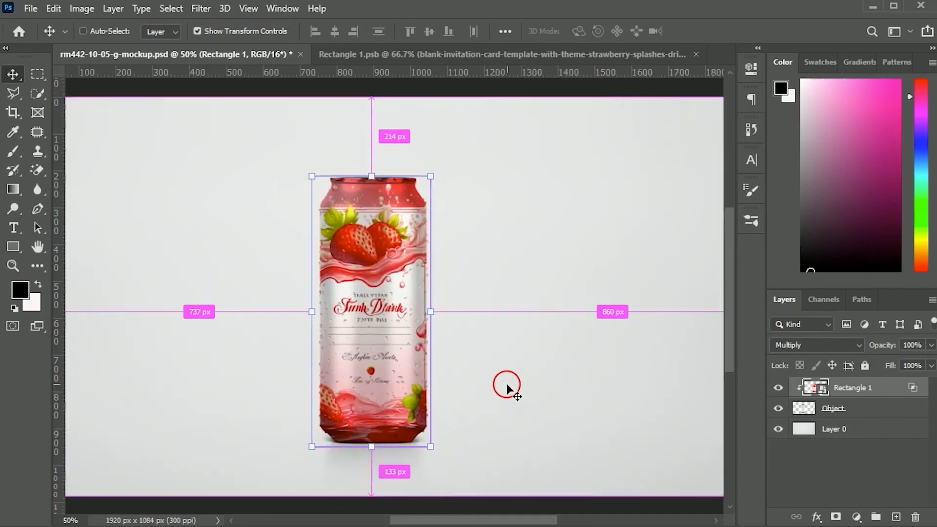
scroll(292, 161, "up", 4)
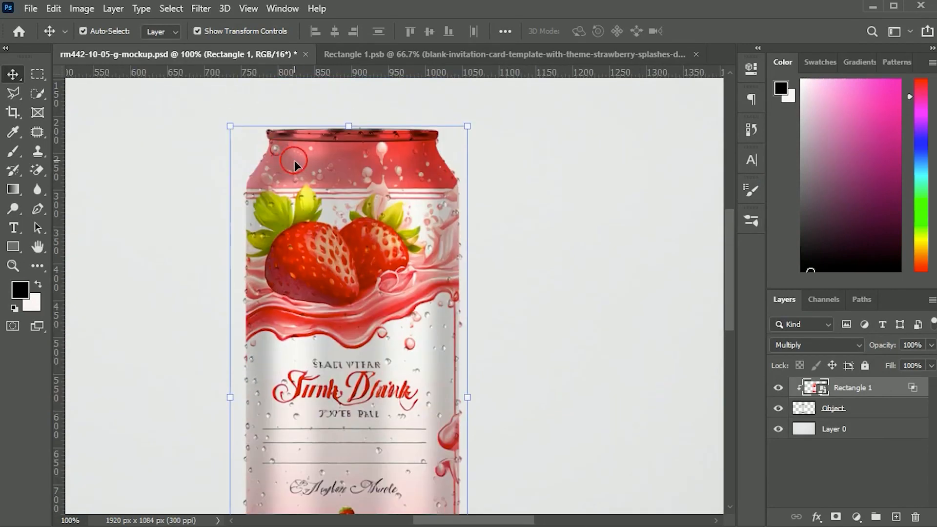
left_click(836, 516)
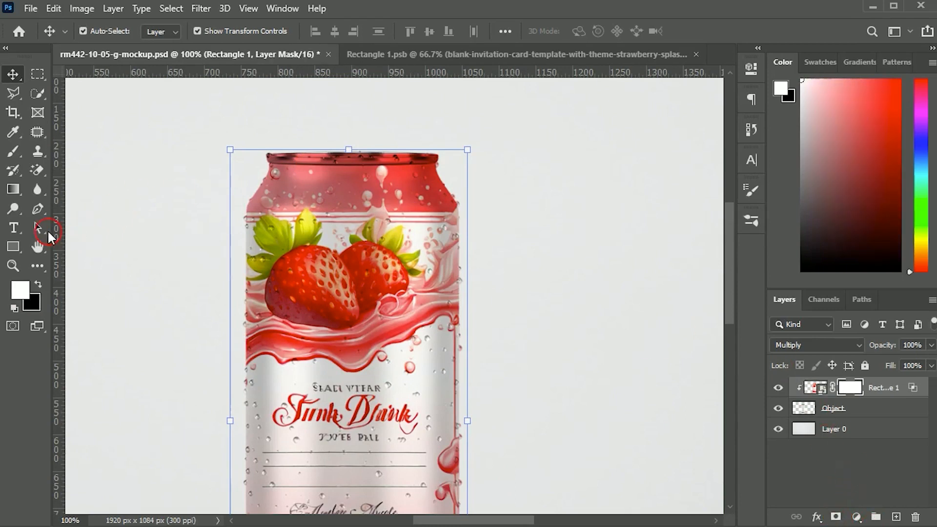
Paint black on the mask with a small soft brush along the can's top rim to reveal the metal
left_click(13, 151)
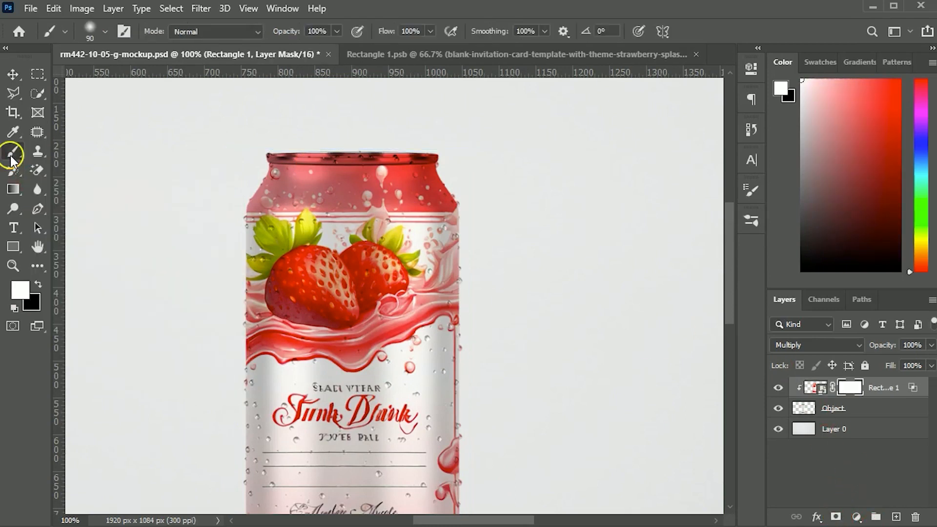
key("ctrl+plus")
left_click_drag(268, 199, 291, 297)
key("bracketleft")
key("bracketleft")
key("bracketleft")
key("bracketleft")
key("bracketleft")
key("bracketleft")
key("bracketleft")
key("bracketleft")
key("bracketleft")
key("bracketleft")
key("bracketleft")
key("x")
mouse_move(242, 281)
left_mouse_down()
mouse_move(537, 270)
mouse_move(352, 289)
mouse_move(351, 298)
mouse_move(298, 296)
mouse_move(321, 279)
mouse_move(508, 274)
left_mouse_up()
key("bracketright")
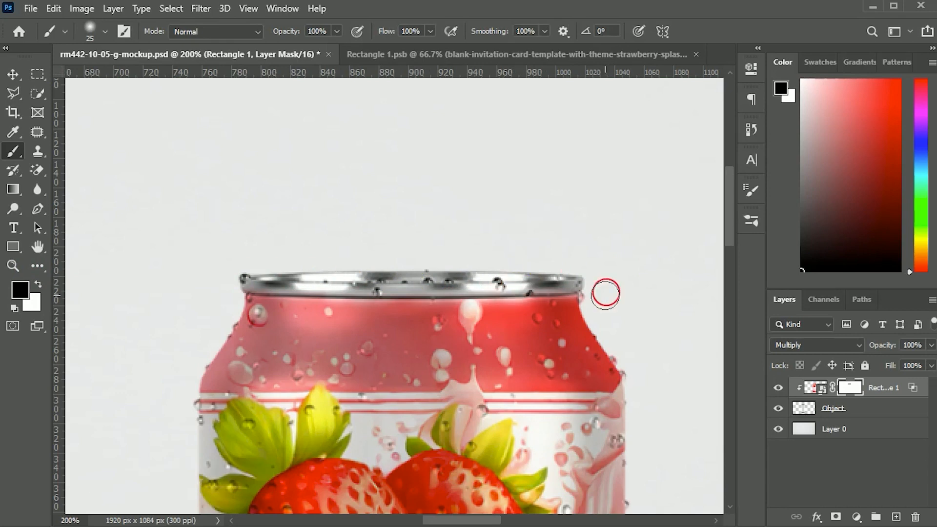
key("v")
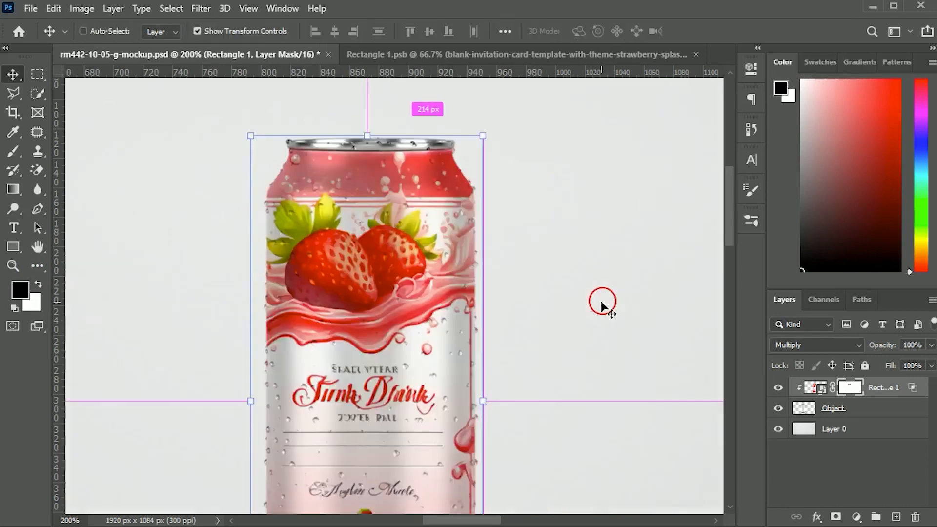
key("ctrl+0")
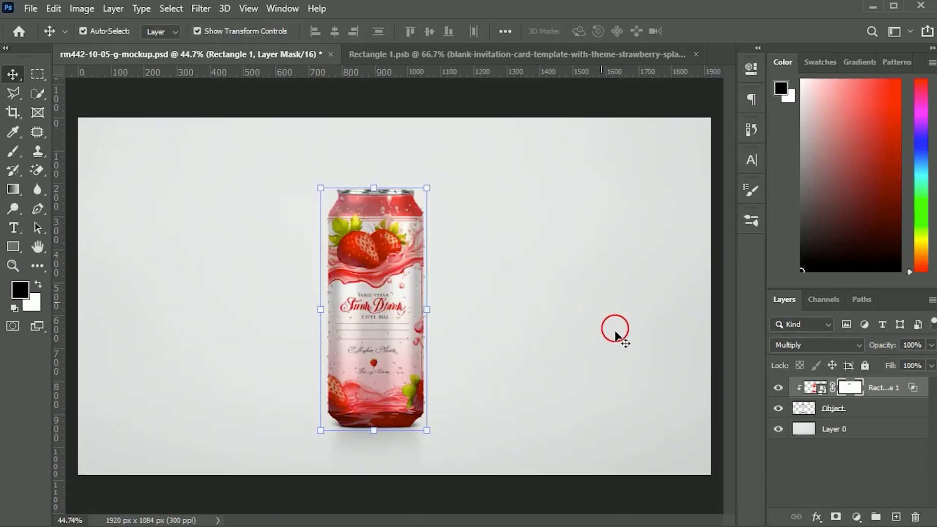
left_click(521, 496)
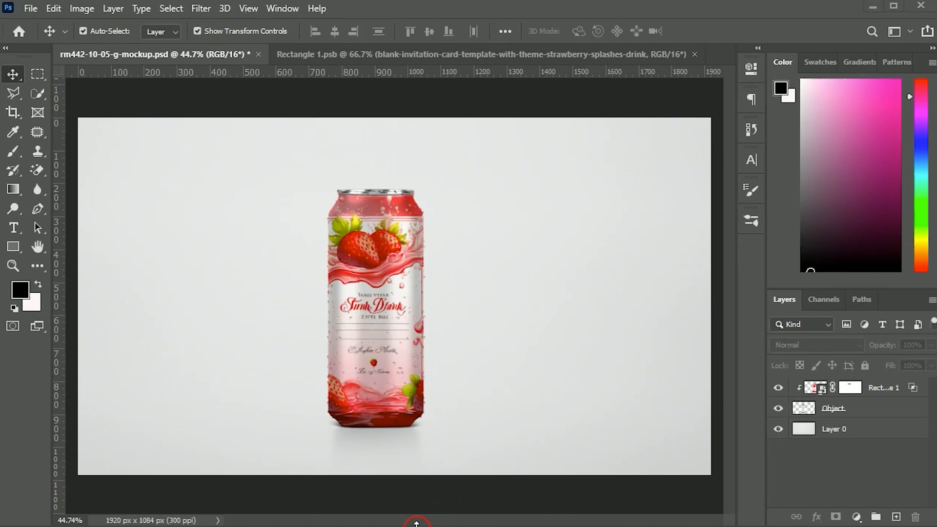
In the Rectangle 1.psb label document, place the orange-juice-splashing-fresh-sliced-orange image as an embedded layer
left_click(336, 329)
left_click(402, 53)
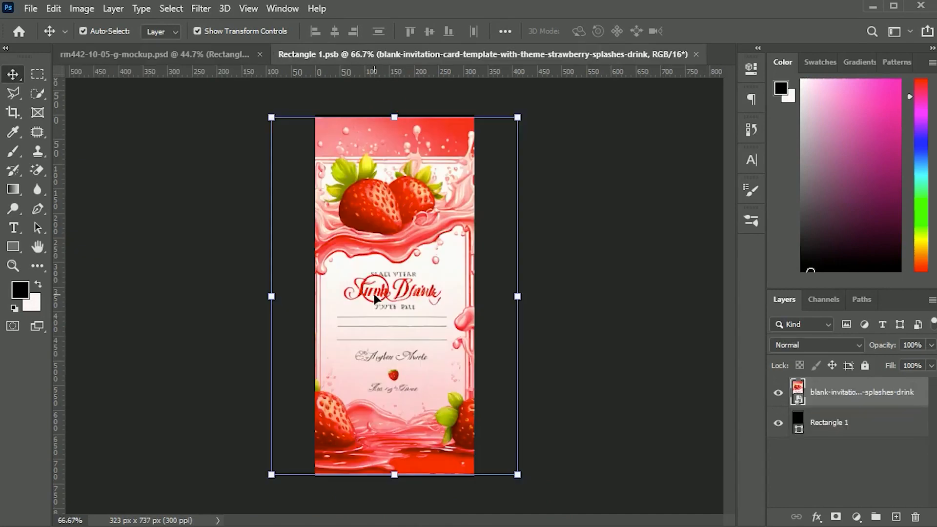
left_click(31, 8)
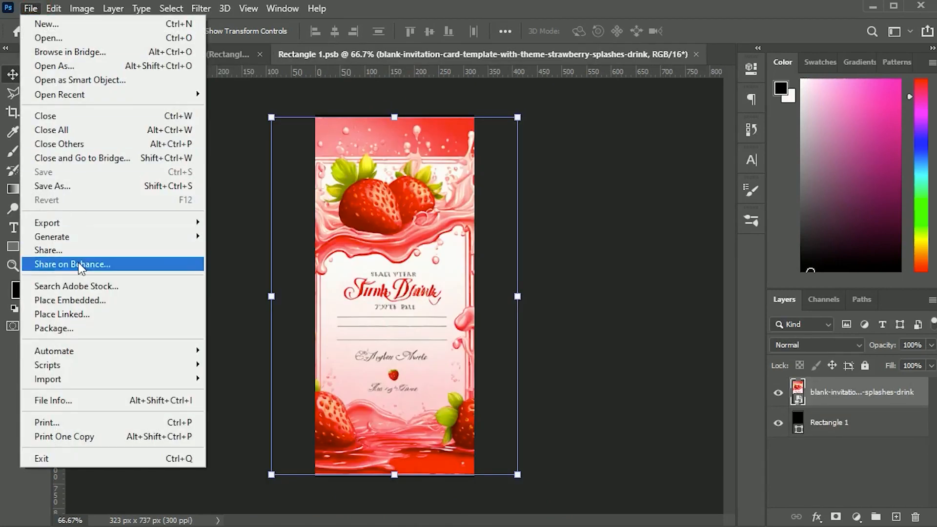
left_click(83, 300)
left_click(344, 139)
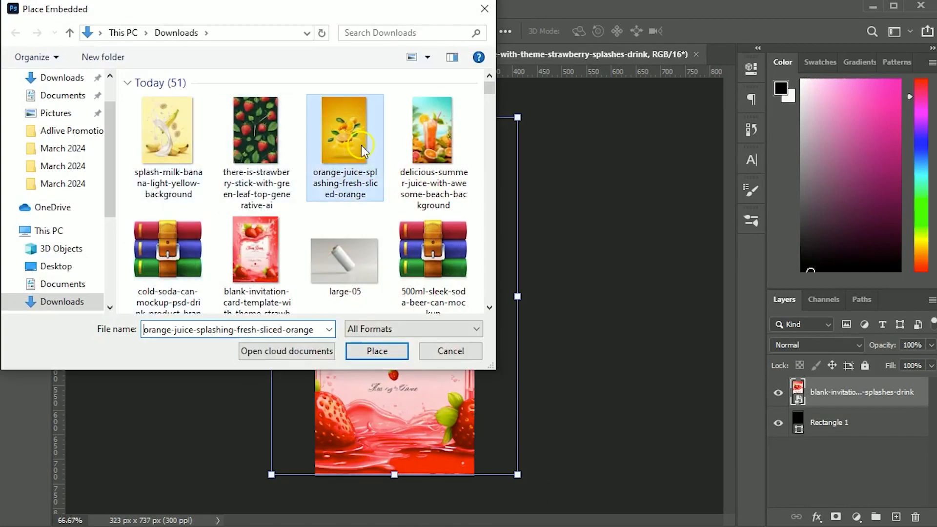
left_click(383, 351)
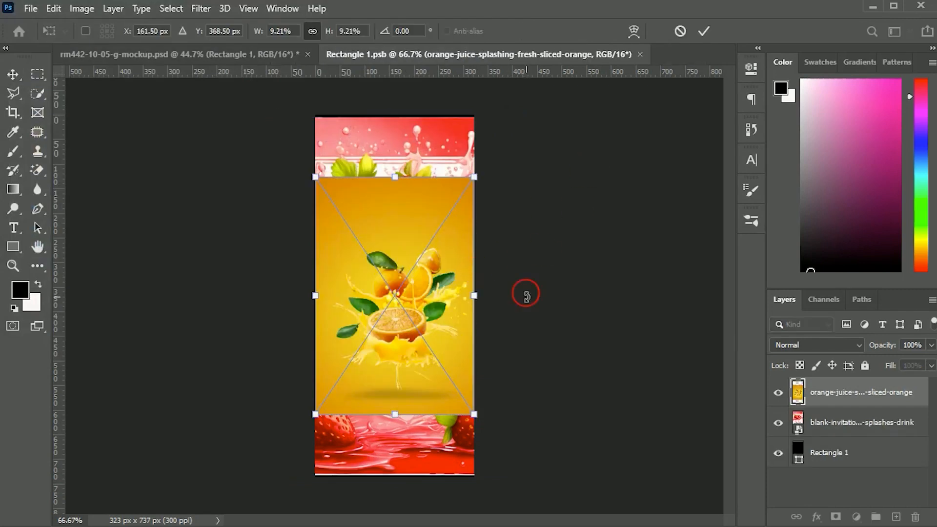
Scale the orange artwork to about 14.05% to cover the whole label, save the label document and return to the mockup
left_click_drag(474, 414, 511, 481)
key("ctrl+s")
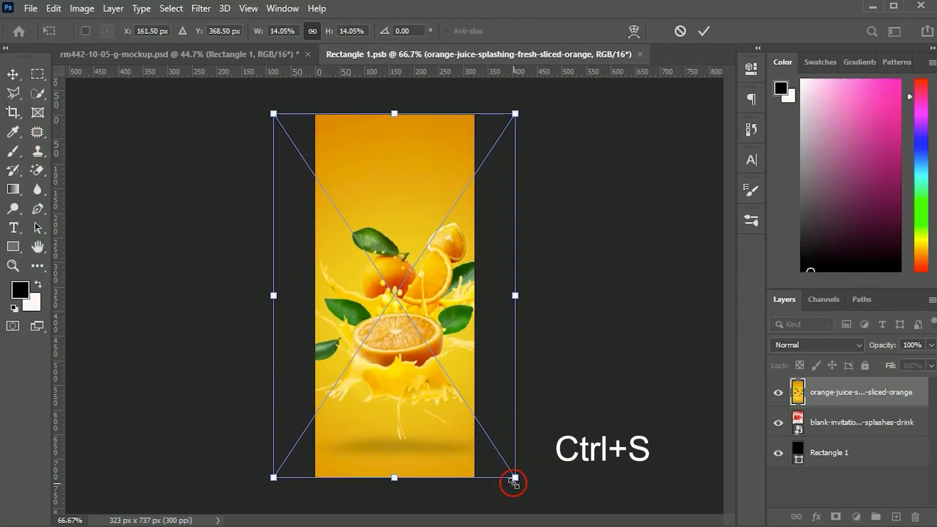
key("Return")
key("ctrl+s")
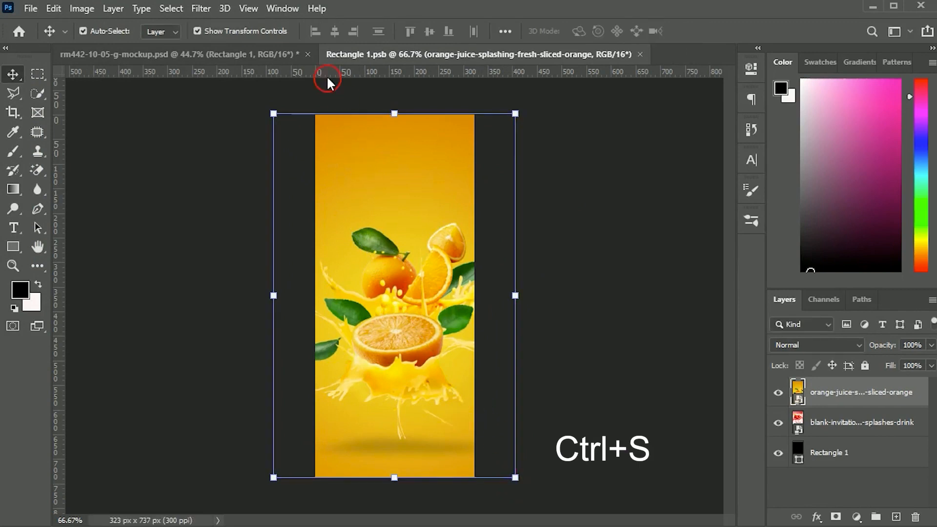
left_click(244, 54)
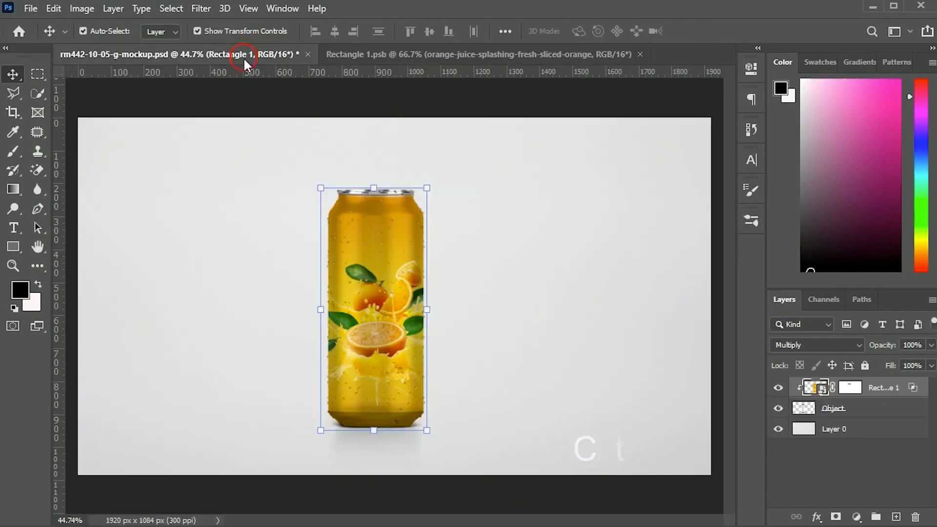
Duplicate the Rectangle 1 layer and clip the copy to the layers below it
left_click(389, 105)
left_click(397, 399)
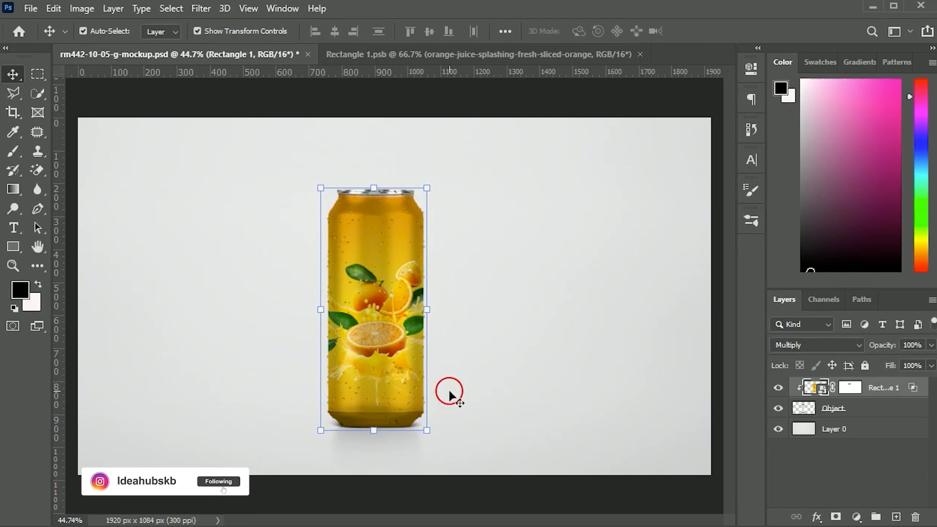
key("ctrl+j")
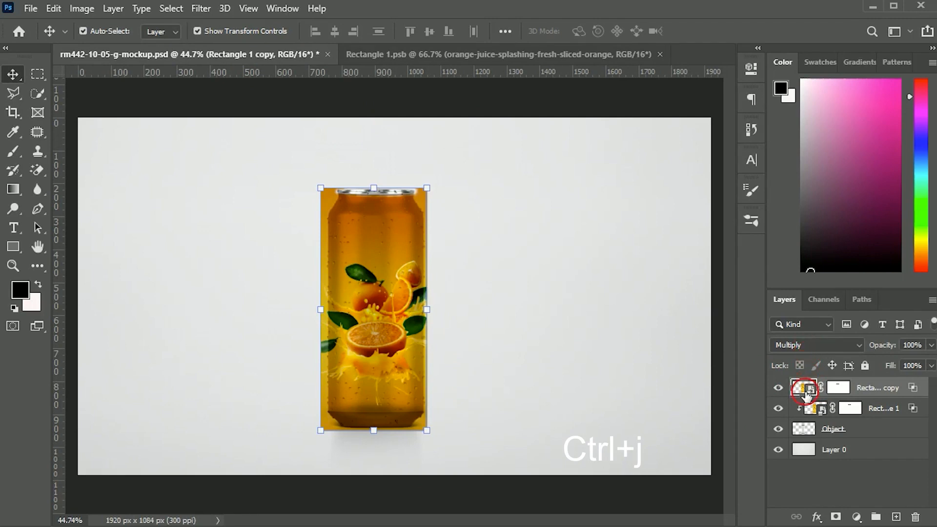
left_click(804, 398, "alt")
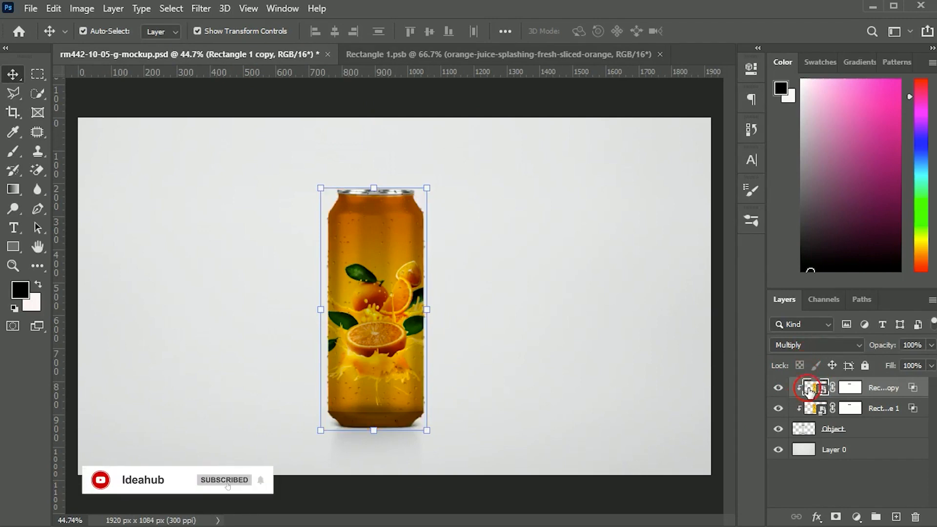
Set the Rectangle 1 copy layer to Soft Light at 50% opacity and deselect it
left_click(824, 346)
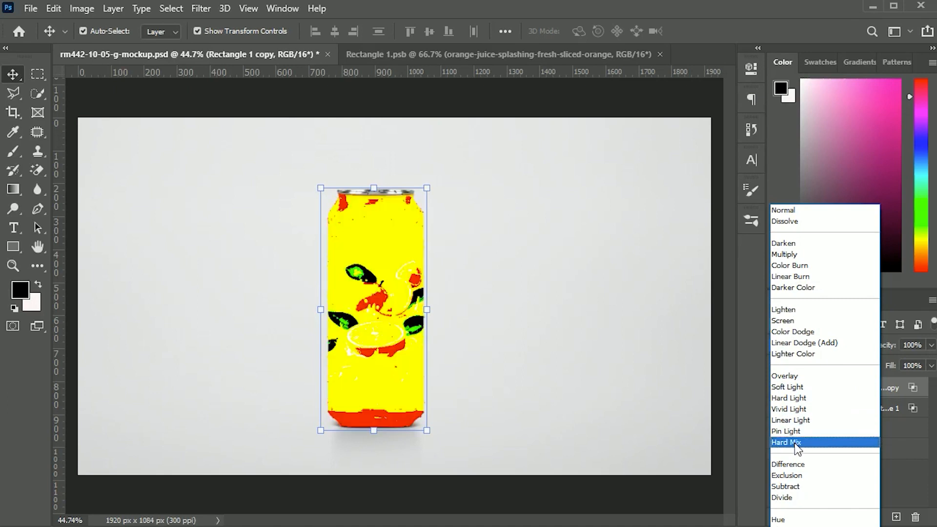
left_click(799, 389)
type("50")
key("Return")
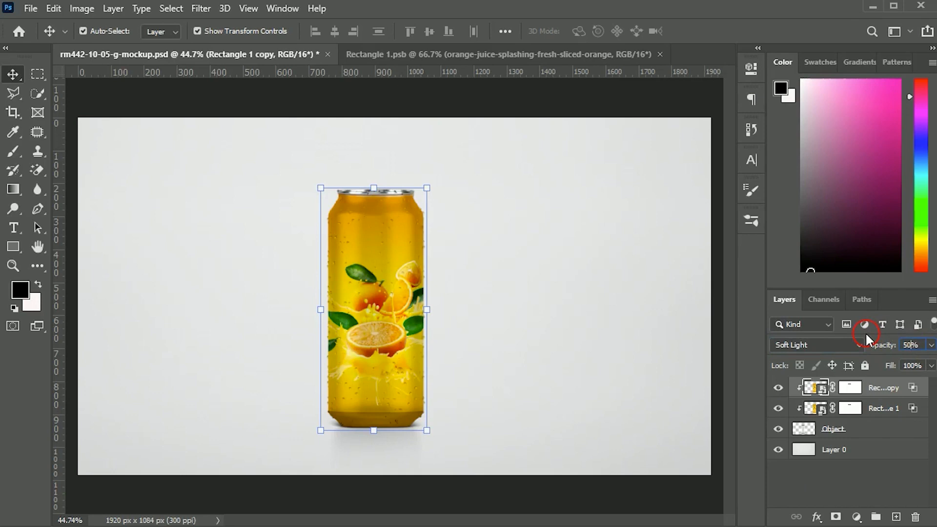
left_click(607, 508)
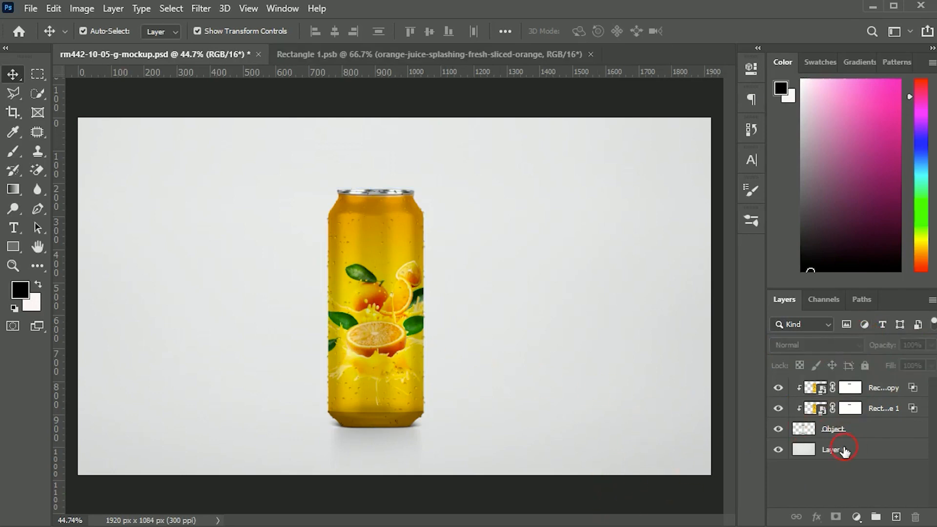
Hide and show the Rectangle 1 copy layer to compare the orange can with and without it
left_click(779, 390)
mouse_move(778, 389)
left_mouse_down()
mouse_move(778, 408)
mouse_move(778, 390)
left_mouse_up()
left_click(778, 391)
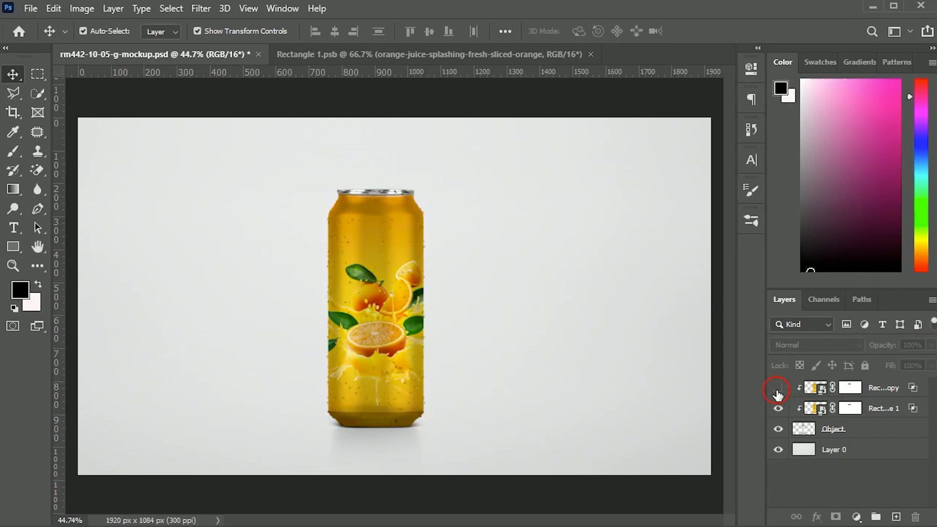
left_click(777, 391)
Open the Rectangle 1 smart object and place the splash-milk-banana-light-yellow-background image as an embedded layer
left_click(384, 316)
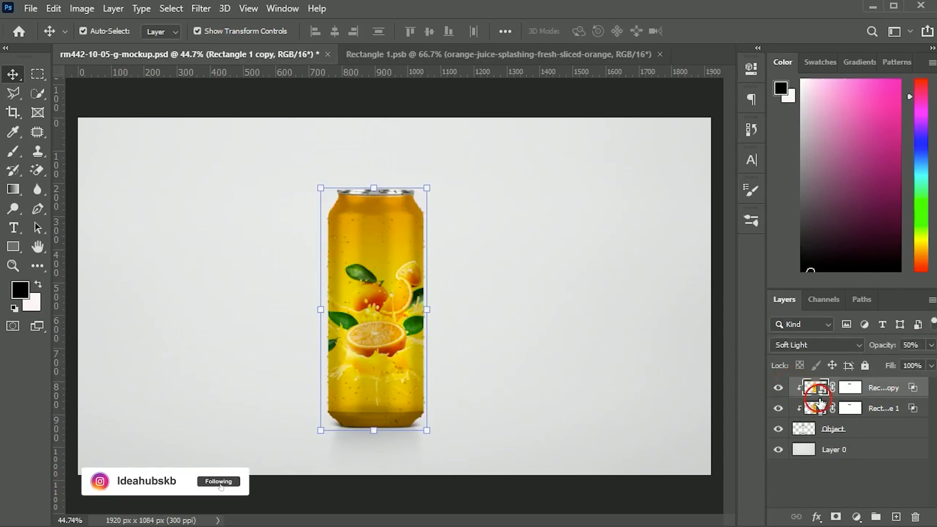
double_click(821, 410)
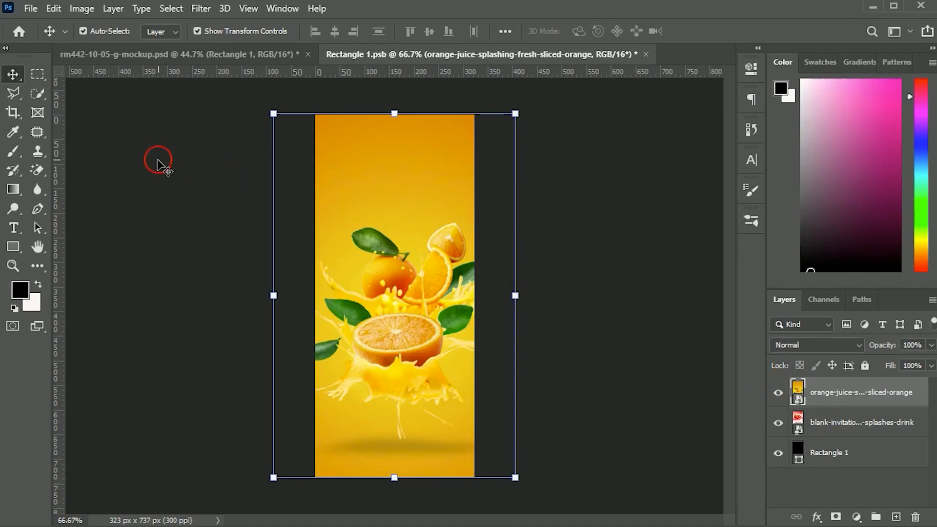
left_click(30, 9)
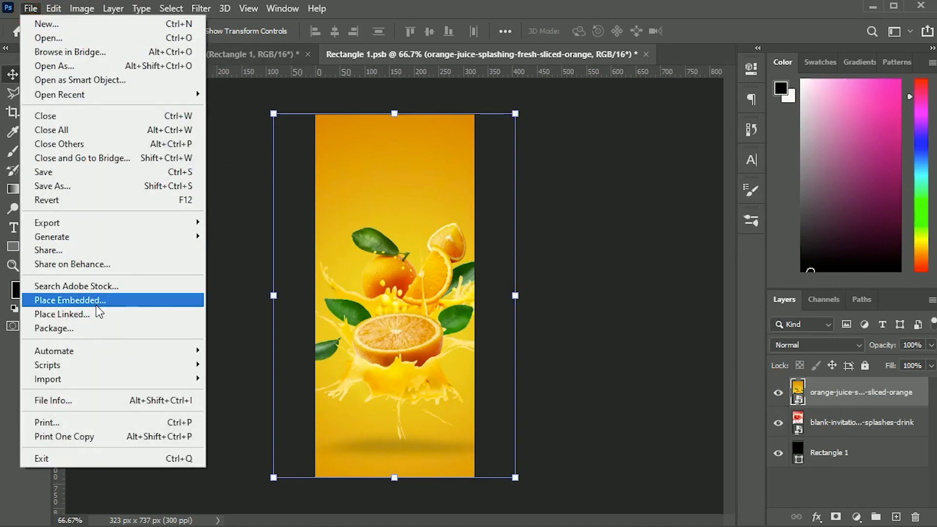
left_click(97, 305)
left_click(168, 142)
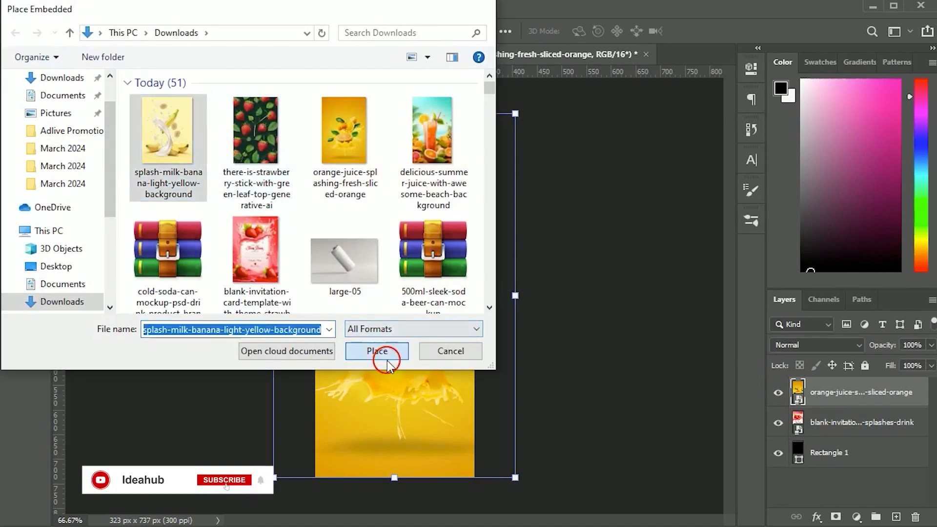
left_click(387, 360)
Enlarge the banana milk artwork to cover the whole label, save the smart object and return to the mockup
left_click_drag(467, 390, 520, 489)
key("Return")
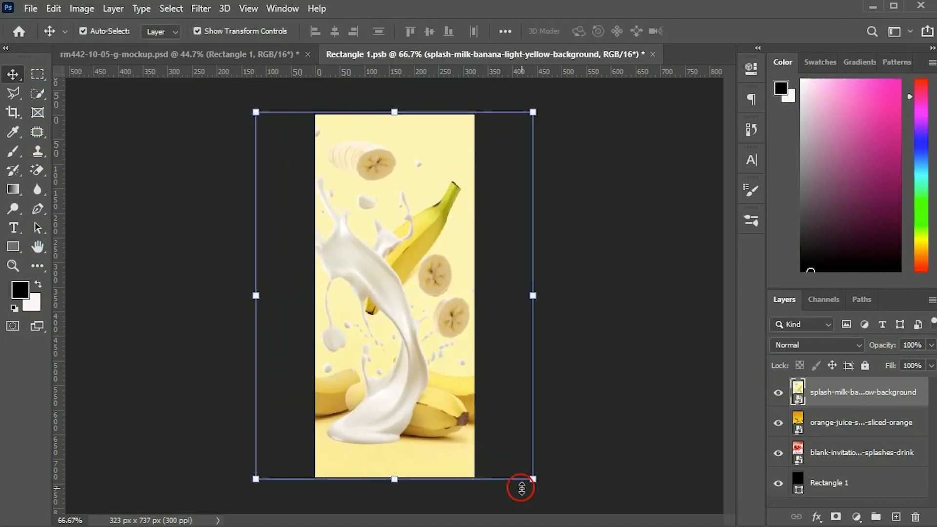
key("ctrl+s")
left_click(216, 52)
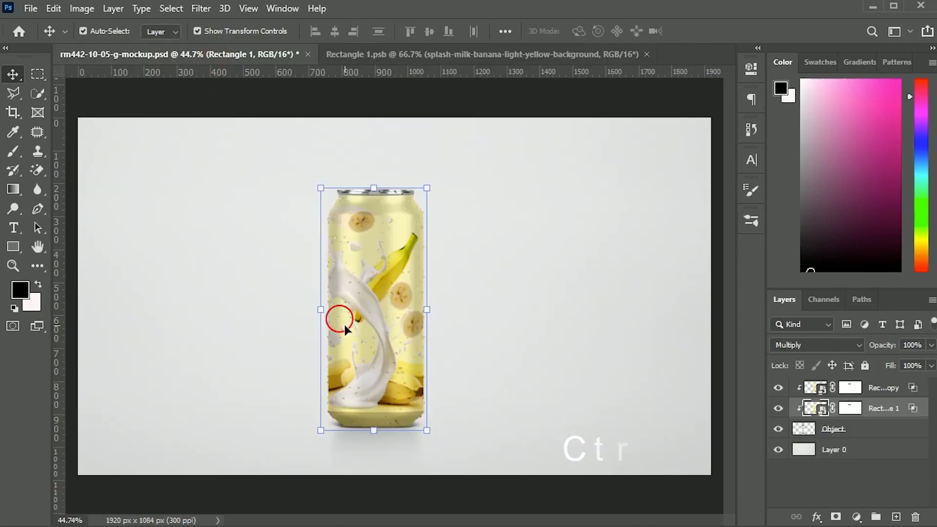
left_click(445, 486)
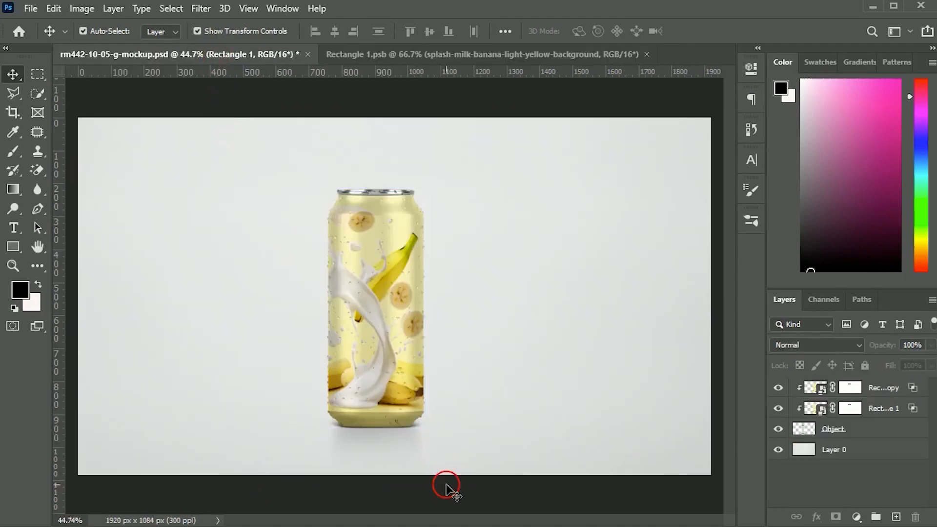
Toggle the Rectangle 1 copy layer's visibility to check its effect on the banana label
left_click(405, 346)
left_click(780, 388)
left_click(780, 389)
left_click(588, 488)
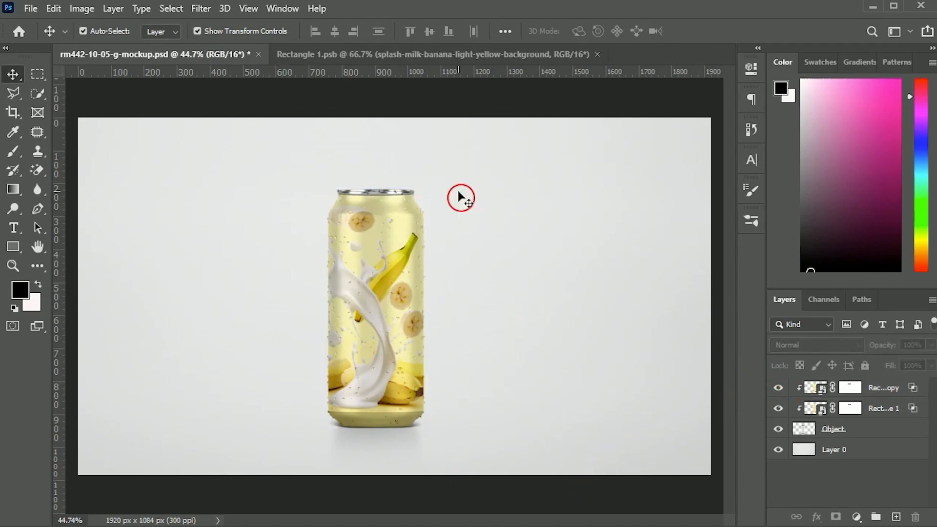
Return to the Rectangle 1.psb label document and place the delicious-summer-juice-with-awesome-beach-background image as an embedded layer
left_click(439, 56)
left_click(383, 256)
left_click(40, 34)
left_click(29, 8)
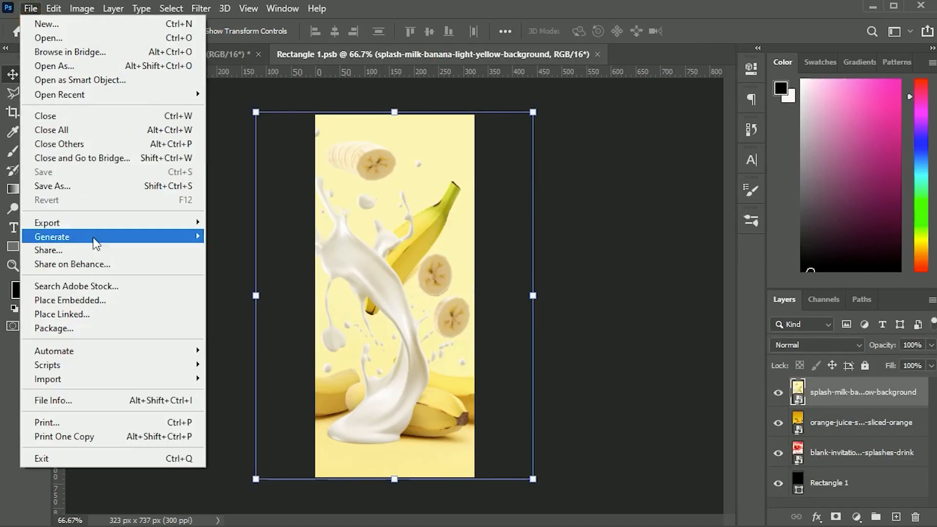
left_click(108, 306)
left_click(425, 144)
left_click(376, 349)
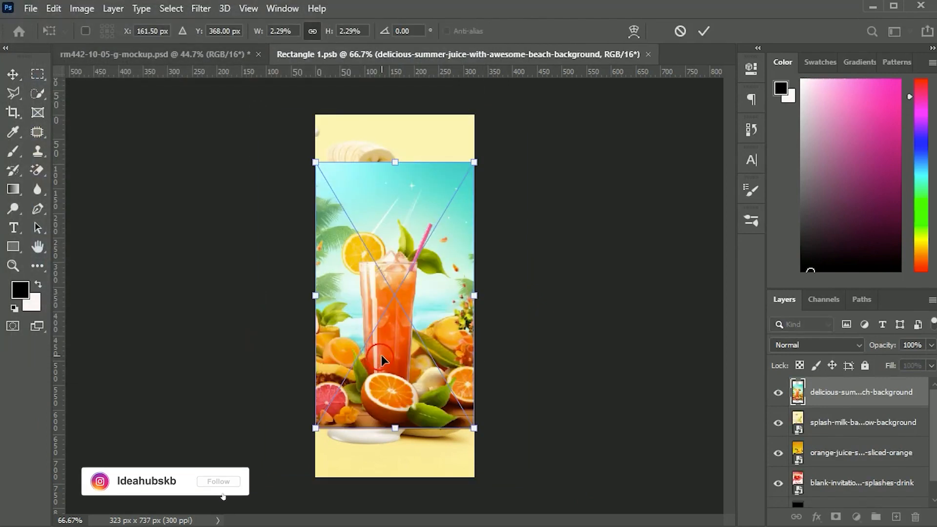
Enlarge the summer juice artwork to cover the whole label, save the smart object and view the updated can mockup
left_click_drag(474, 427, 506, 481)
key("Return")
key("ctrl+s")
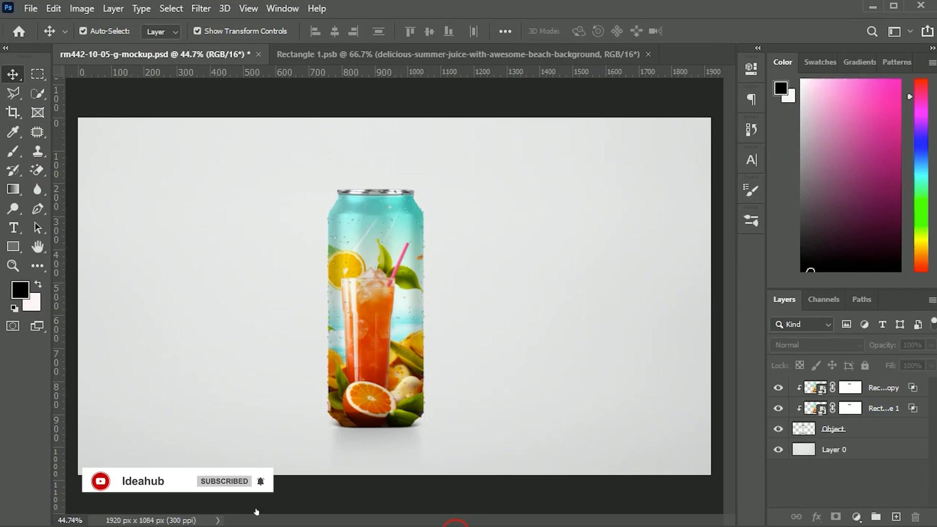
scroll(498, 483, "up", 1)
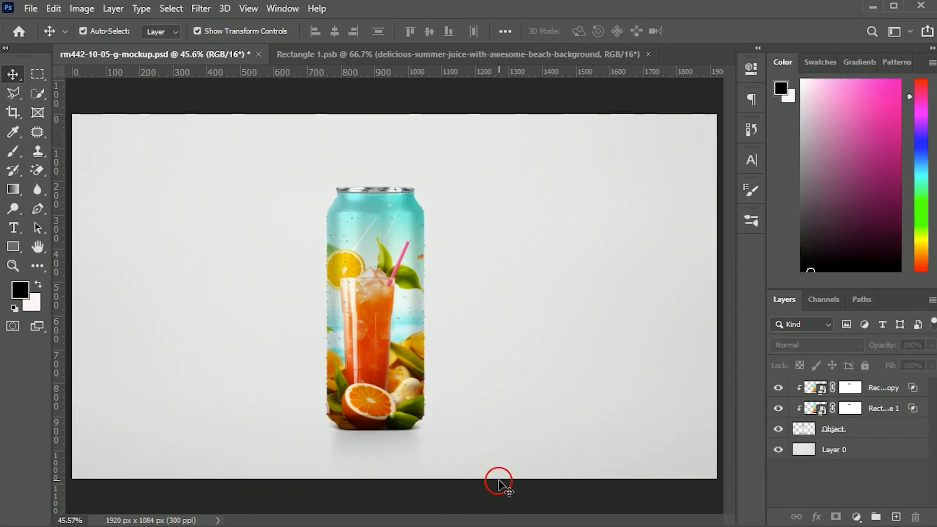
Add a Solid Color fill layer above Layer 0 and colour the background light mint green
left_click(847, 451)
left_click(856, 516)
left_click(865, 262)
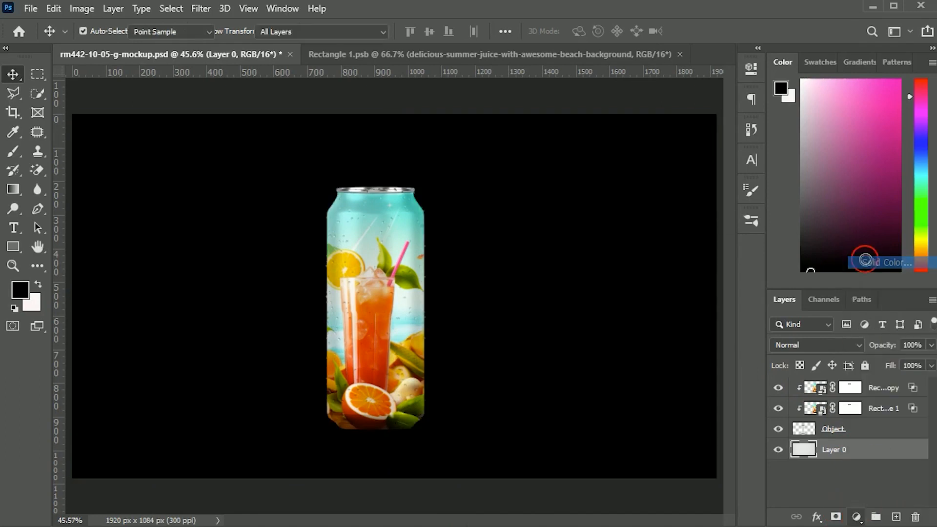
mouse_move(384, 238)
left_mouse_down()
mouse_move(393, 235)
mouse_move(401, 293)
mouse_move(383, 283)
left_mouse_up()
mouse_move(510, 312)
left_mouse_down()
mouse_move(525, 278)
mouse_move(537, 290)
left_mouse_up()
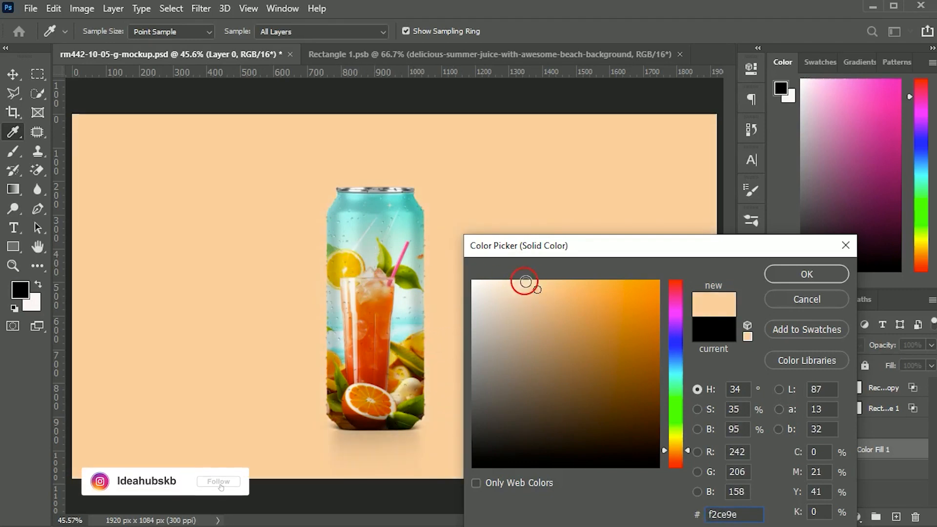
left_click_drag(374, 253, 503, 276)
left_click(767, 280)
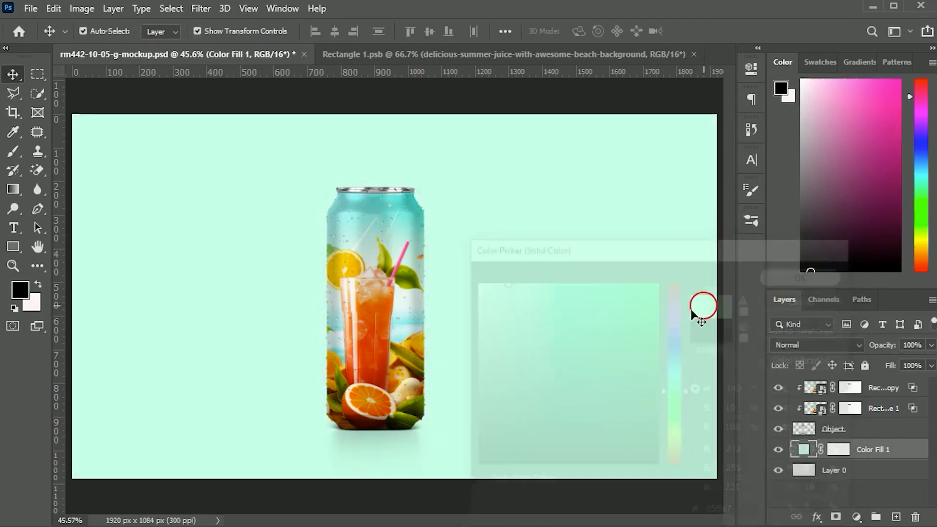